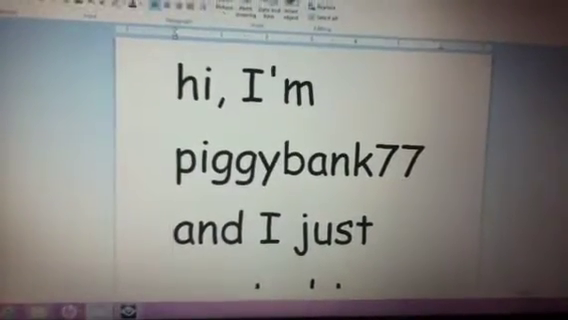
pyautogui.scroll(-1, 300, 170)
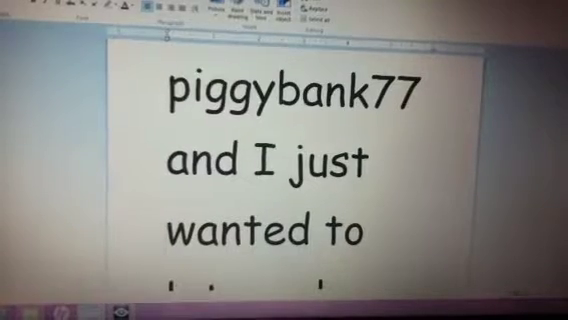
pyautogui.scroll(-1, 300, 170)
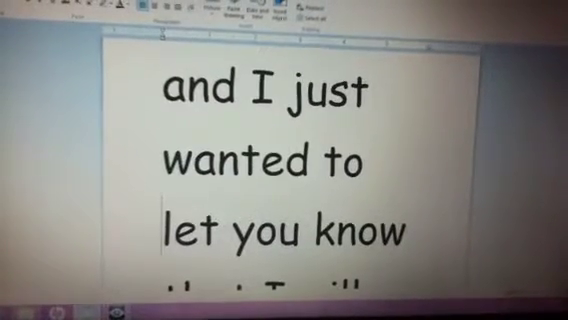
pyautogui.scroll(-1, 290, 170)
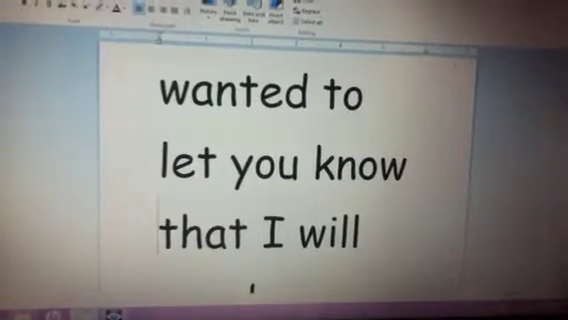
pyautogui.scroll(-1, 290, 170)
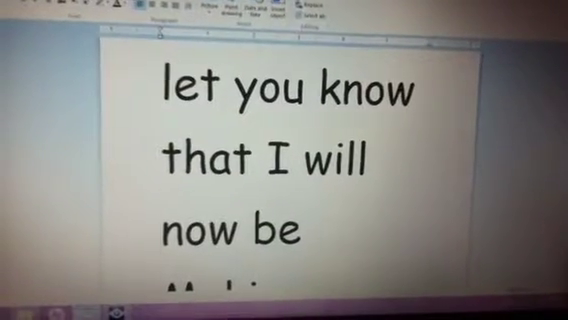
pyautogui.scroll(-1, 290, 170)
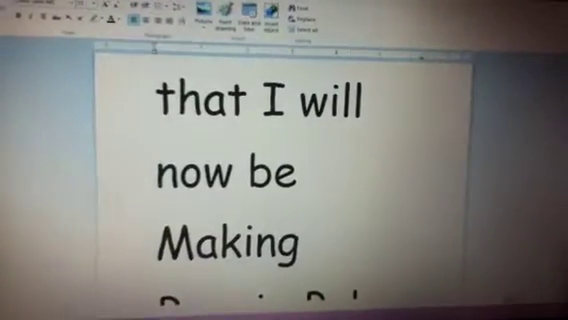
pyautogui.scroll(-1, 290, 170)
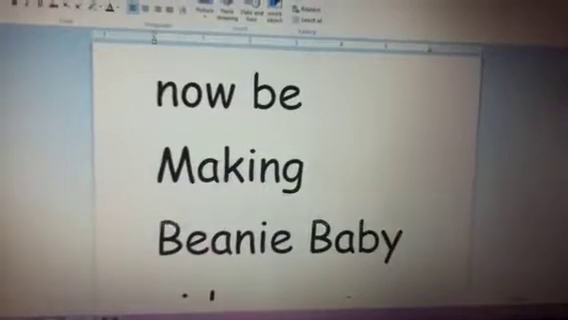
pyautogui.scroll(-1, 290, 170)
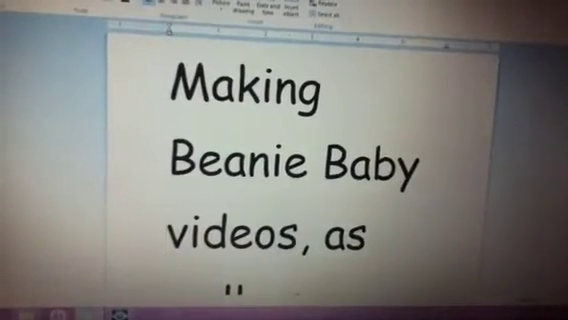
pyautogui.scroll(-1, 300, 170)
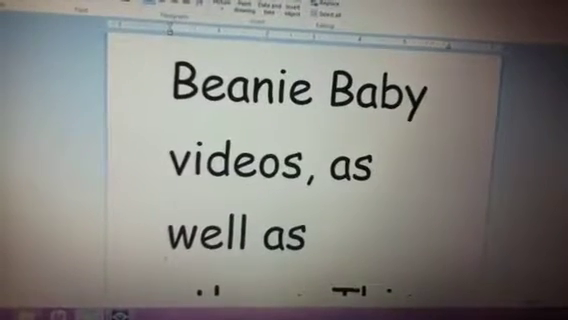
pyautogui.scroll(-1, 300, 170)
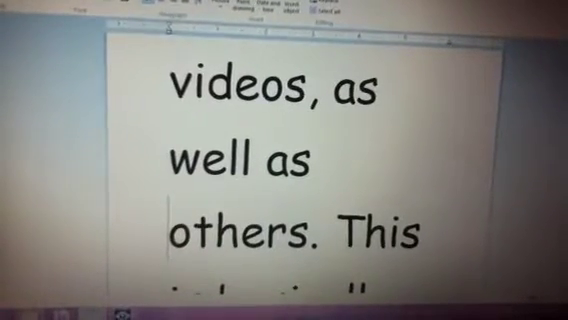
# Move line by line through 'is basically an update to my intro', reaching the 77piggybank lines
pyautogui.press('Down')
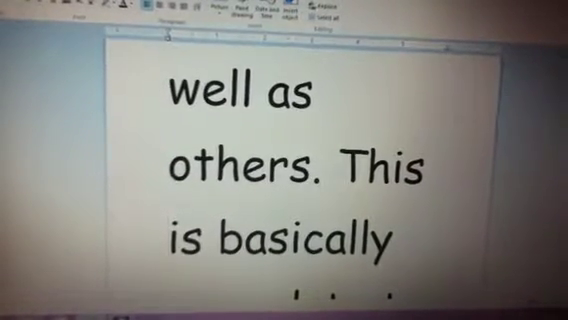
pyautogui.press('Down')
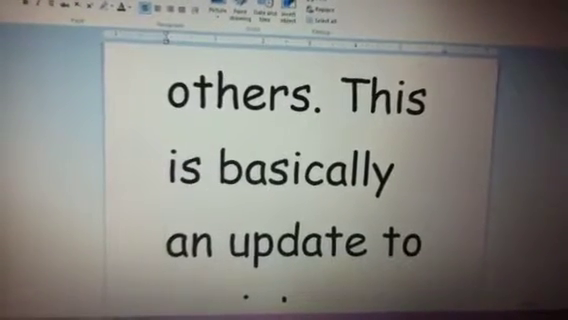
pyautogui.press('Down')
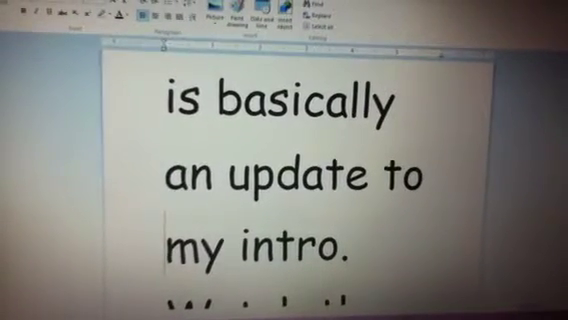
pyautogui.press('Down')
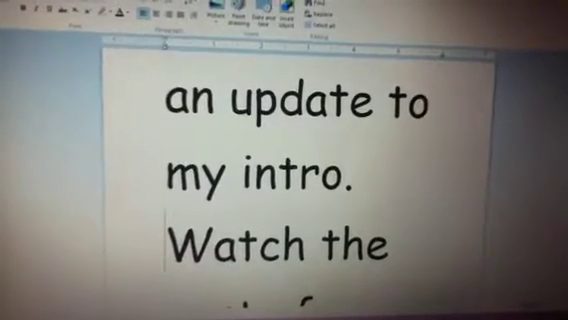
pyautogui.press('Down')
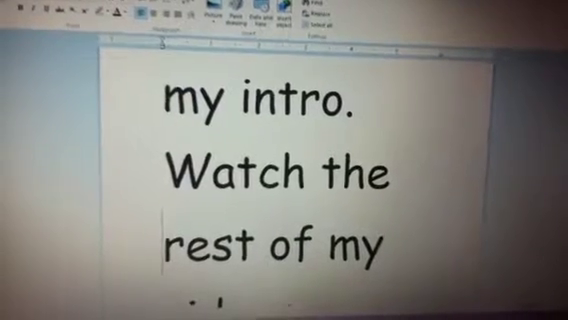
pyautogui.press('Down')
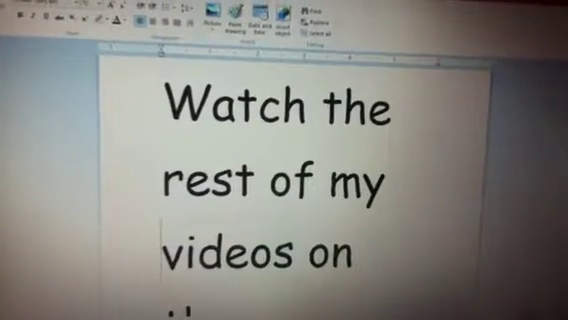
pyautogui.press('Down')
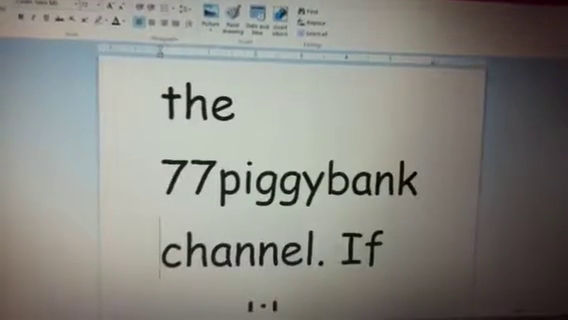
# Move line by line past 'please subscribe!' and 'At least two videos will be posted' to 'Thanks for'
pyautogui.press('Down')
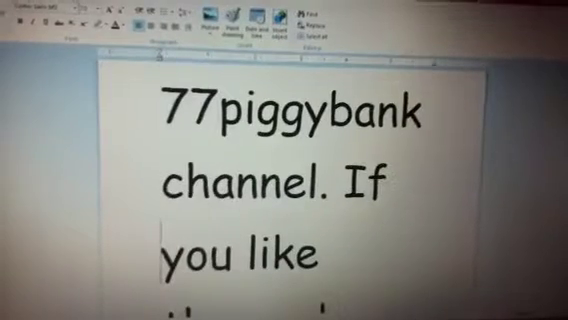
pyautogui.press('Down')
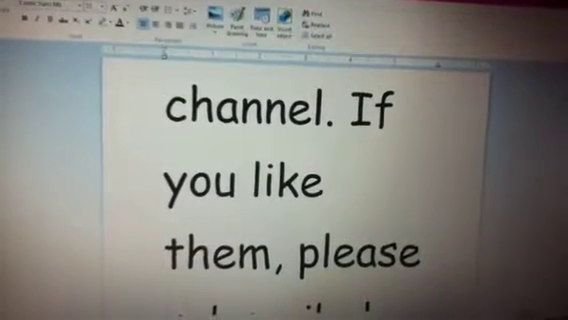
pyautogui.press('Down')
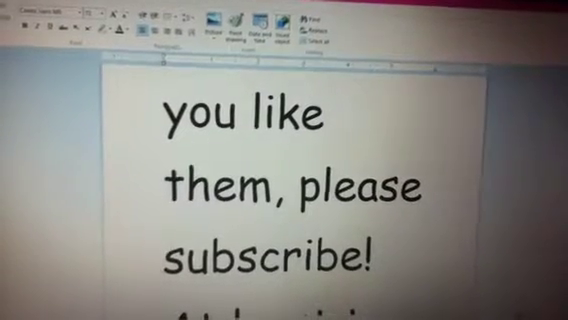
pyautogui.press('Down')
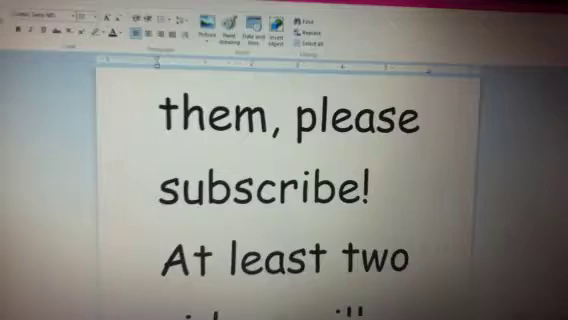
pyautogui.press('Down')
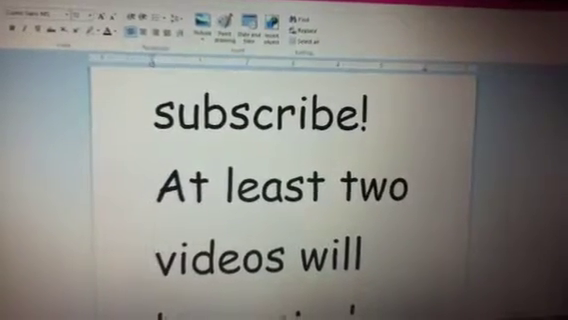
pyautogui.press('Down')
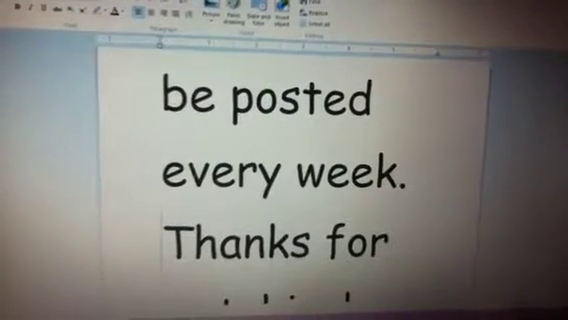
pyautogui.press('Down')
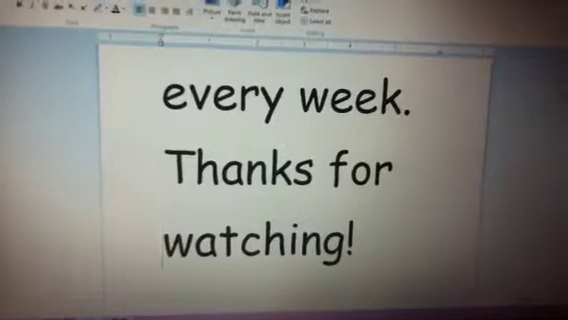